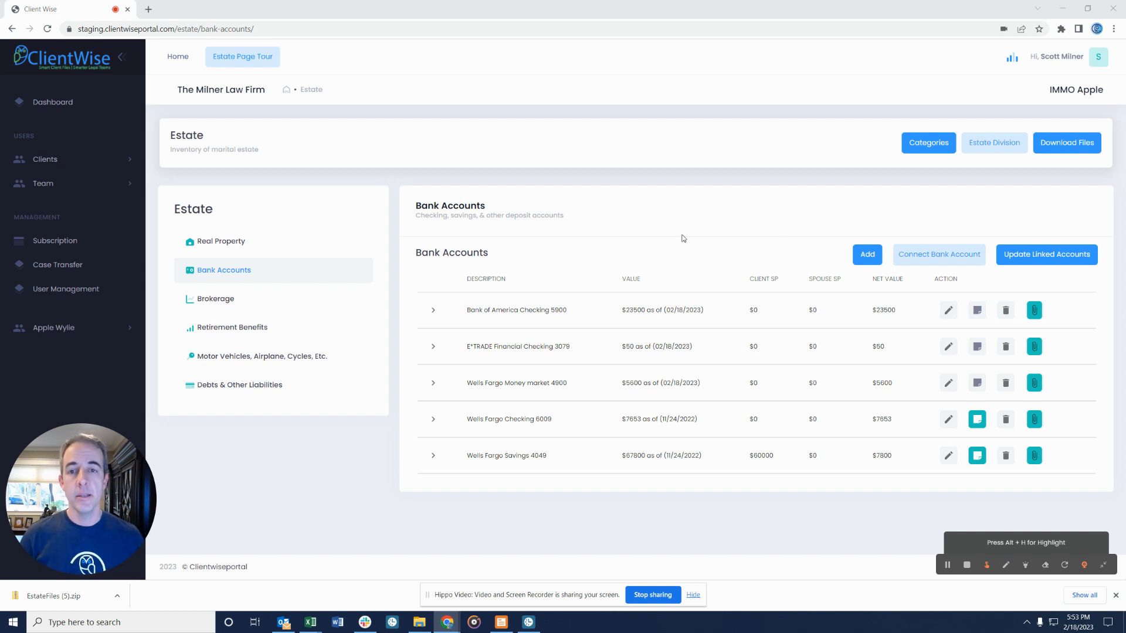
# Browse the real property, bank account and brokerage account lists in the inventory.
pyautogui.click(238, 245)
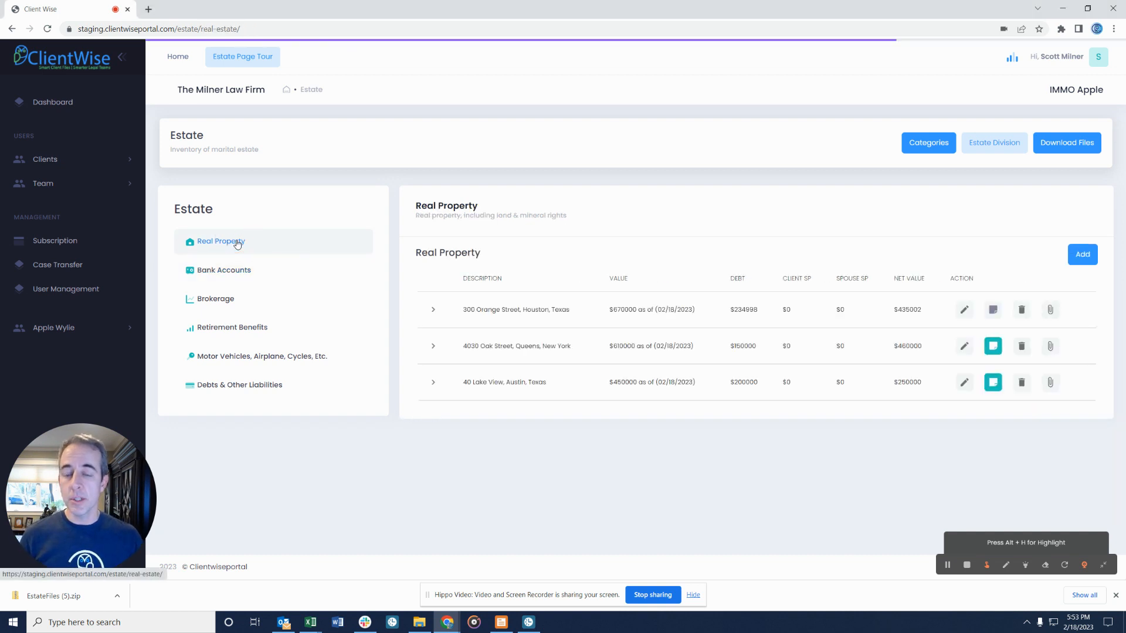
pyautogui.click(246, 273)
pyautogui.click(242, 303)
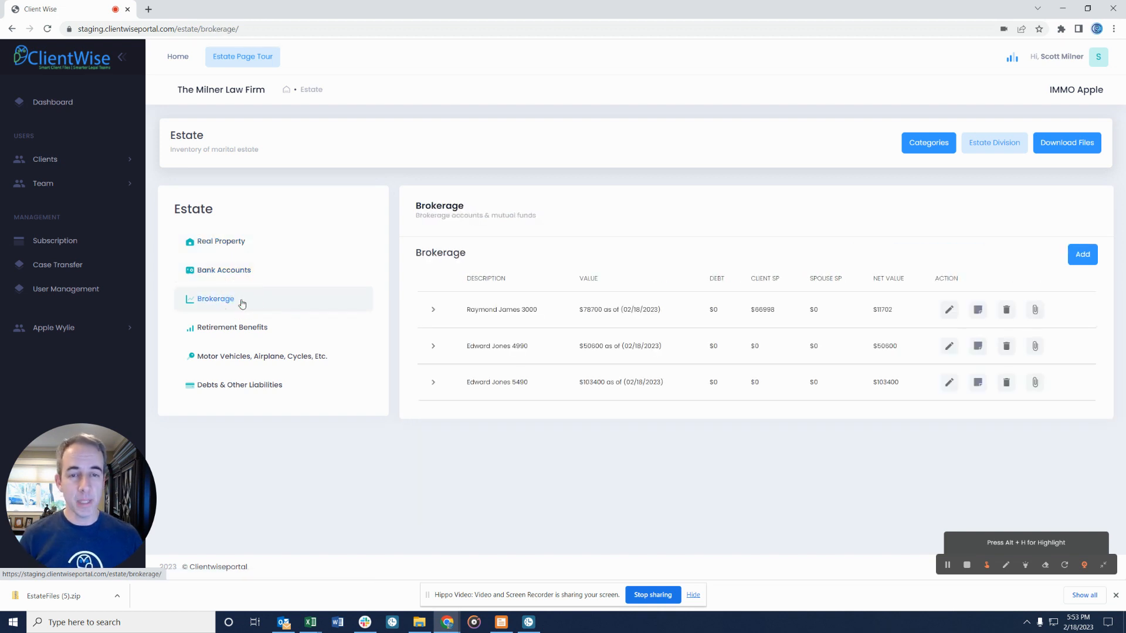
pyautogui.click(246, 270)
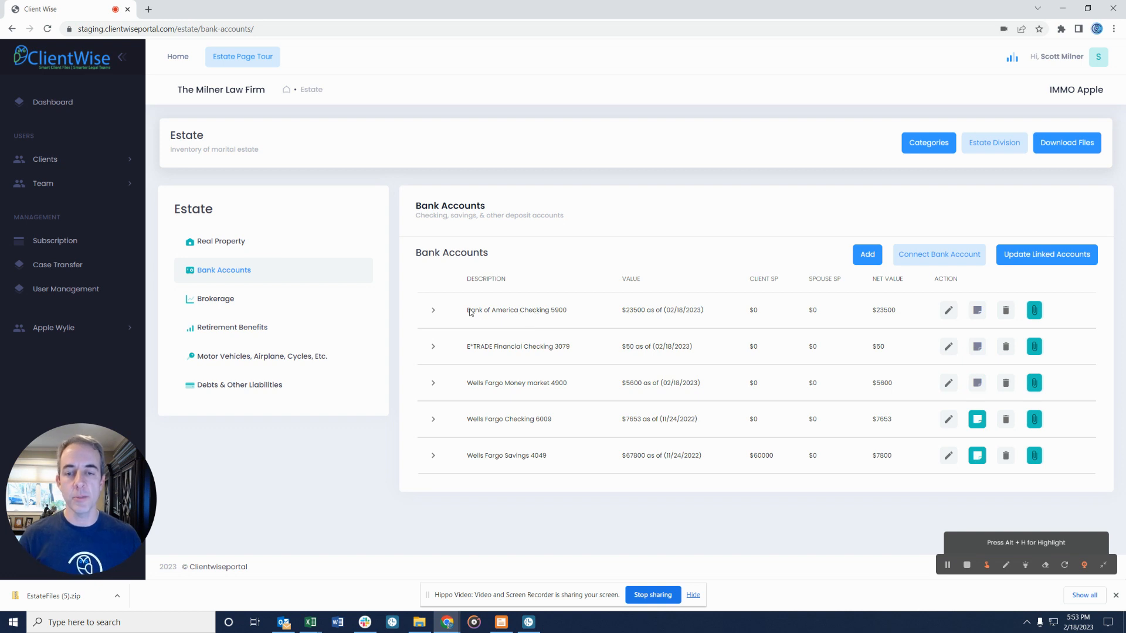
# Inspect Bank of America Checking 5900's details, Wells Fargo Savings 4049's note and Wells Fargo Checking 6609's attached files.
pyautogui.click(434, 313)
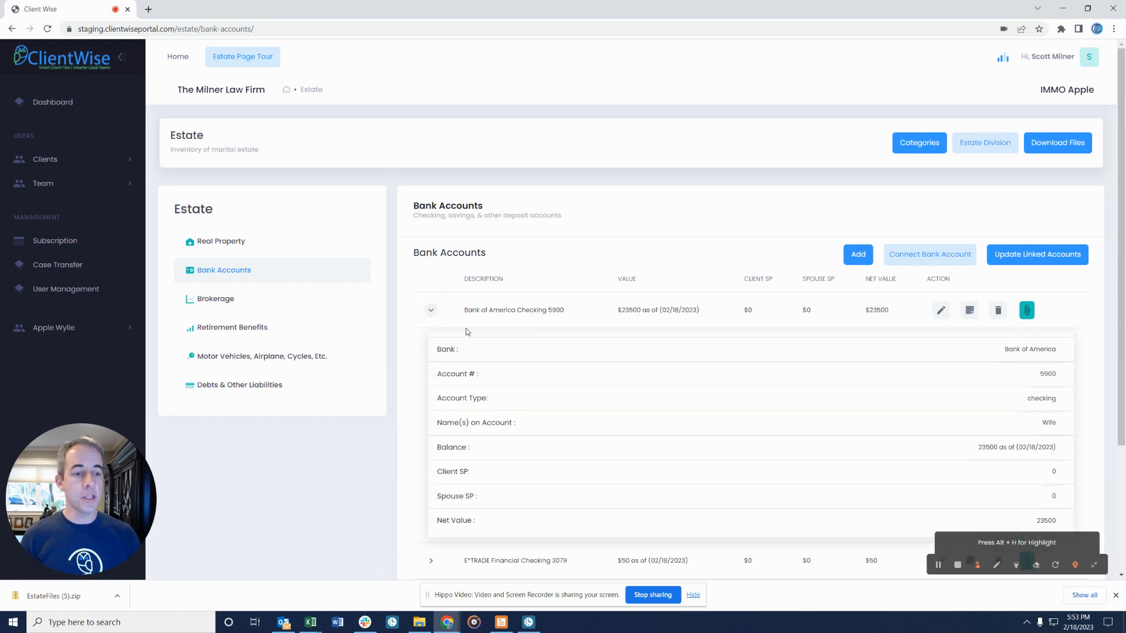
pyautogui.click(431, 313)
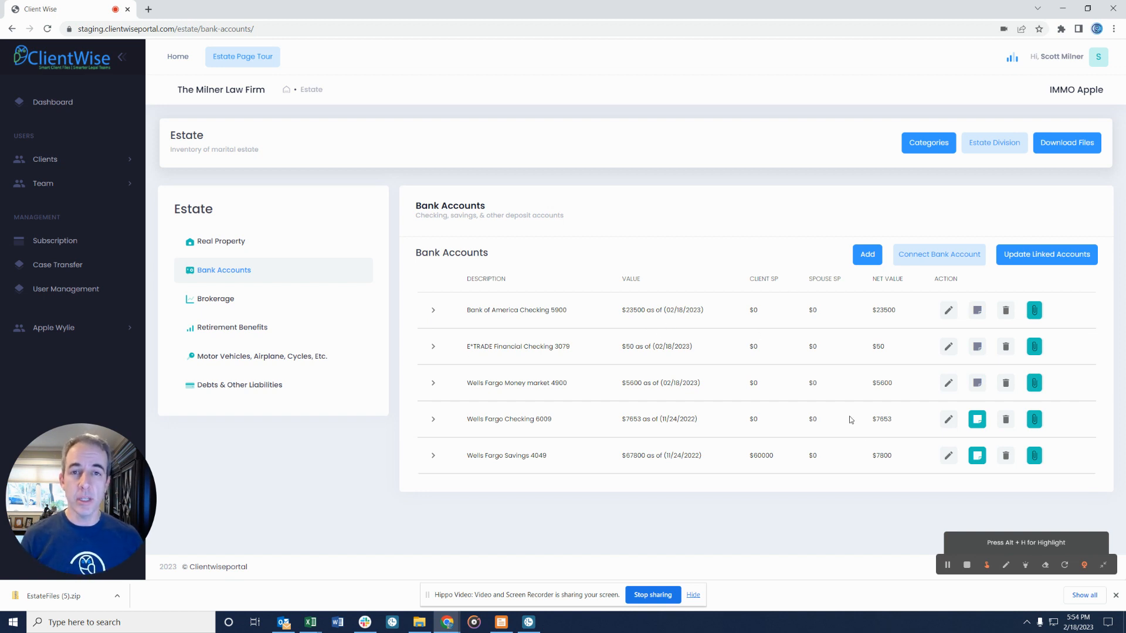
pyautogui.click(977, 457)
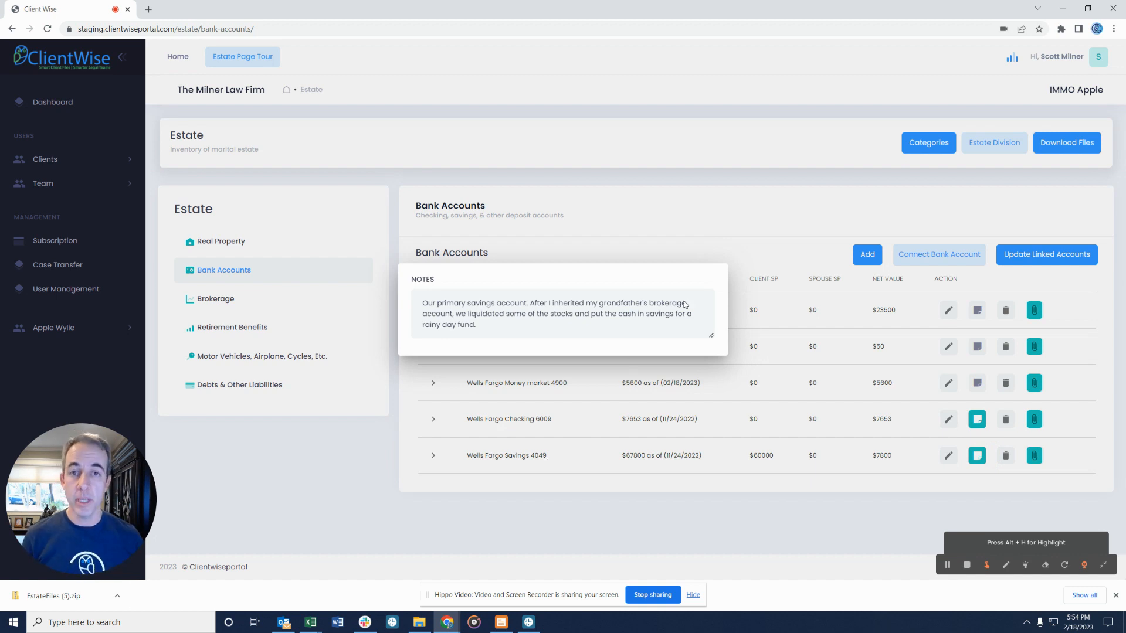
pyautogui.click(857, 318)
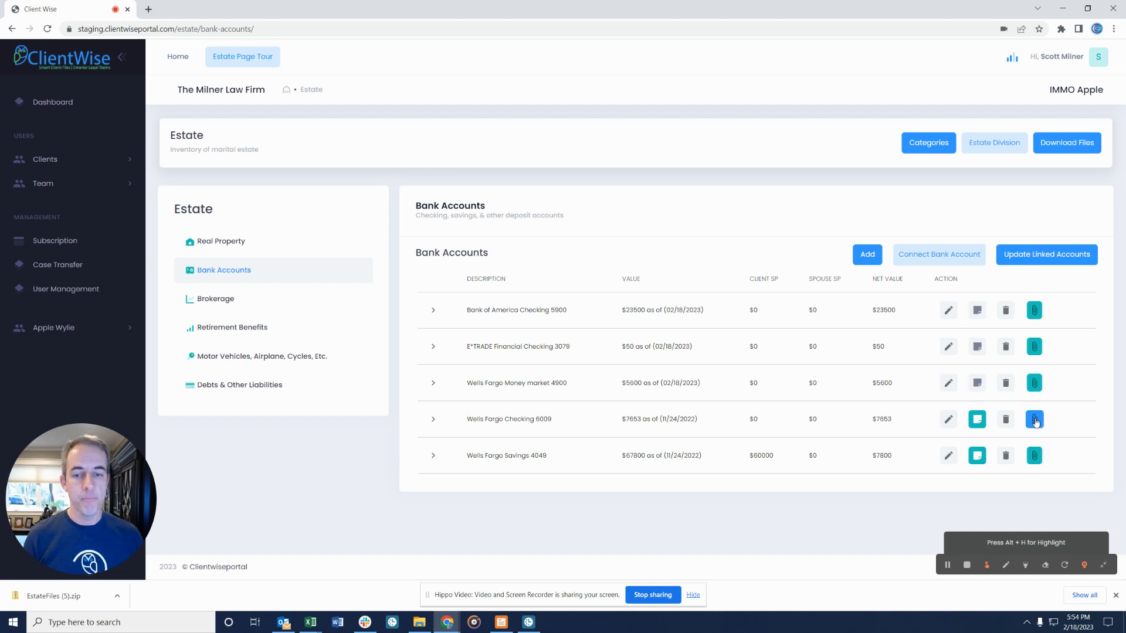
pyautogui.click(1035, 421)
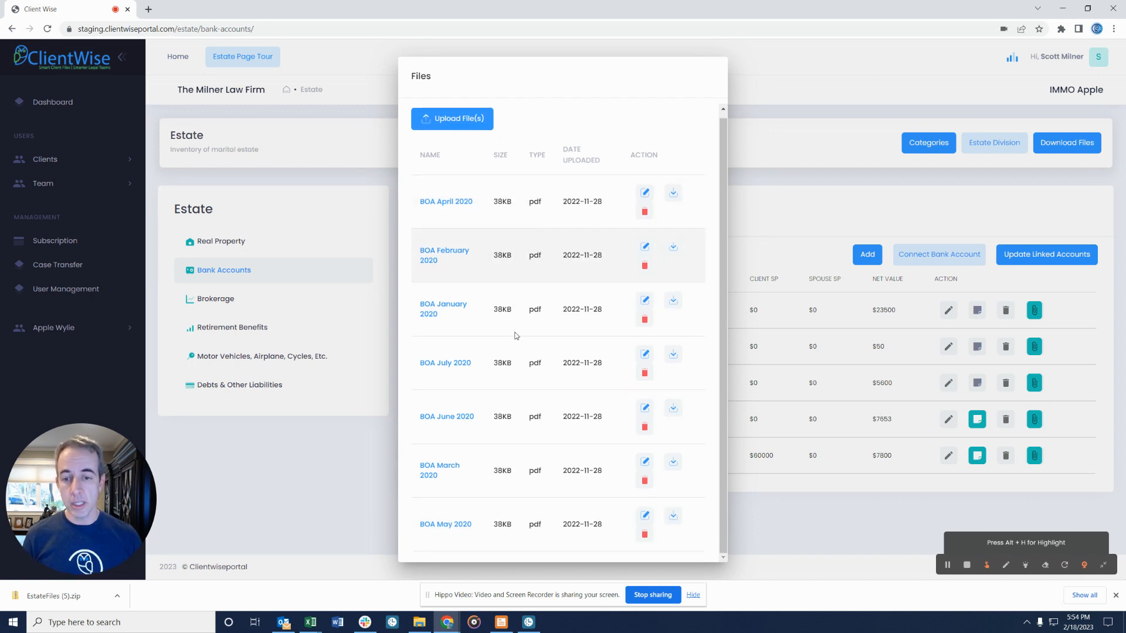
pyautogui.click(786, 118)
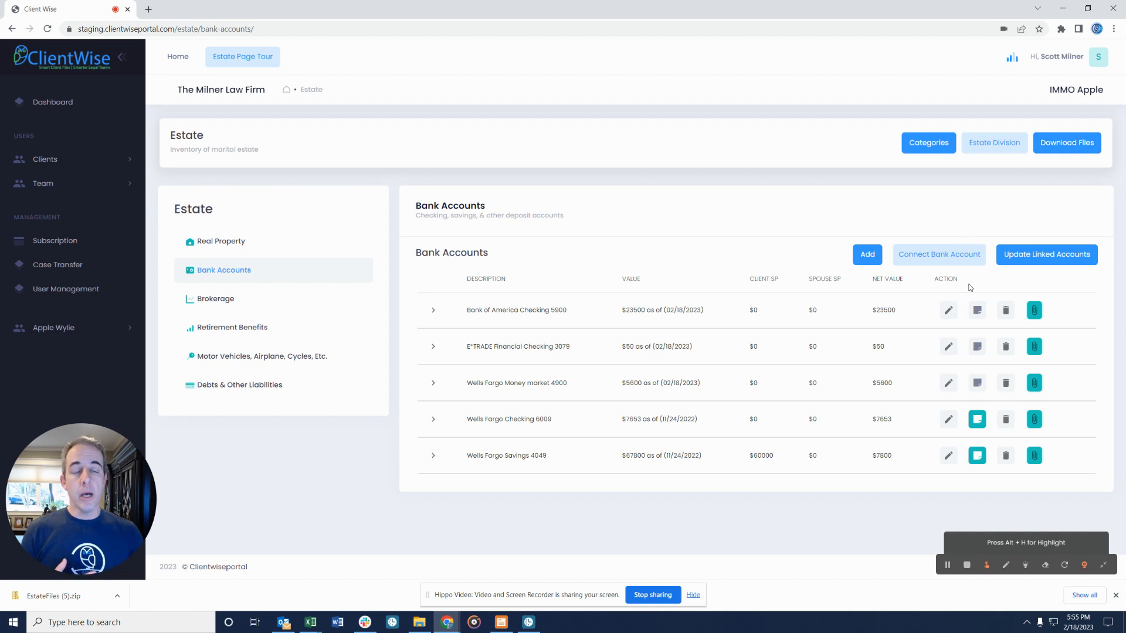
# Start linking a bank account through Plaid, then exit the linking window.
pyautogui.click(939, 255)
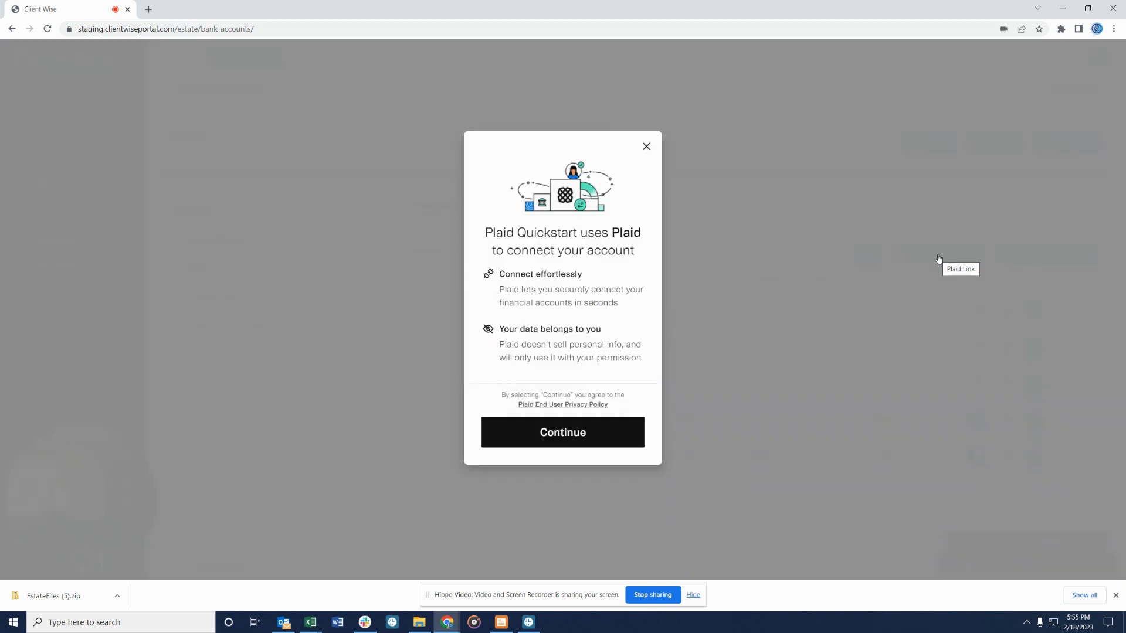
pyautogui.click(575, 434)
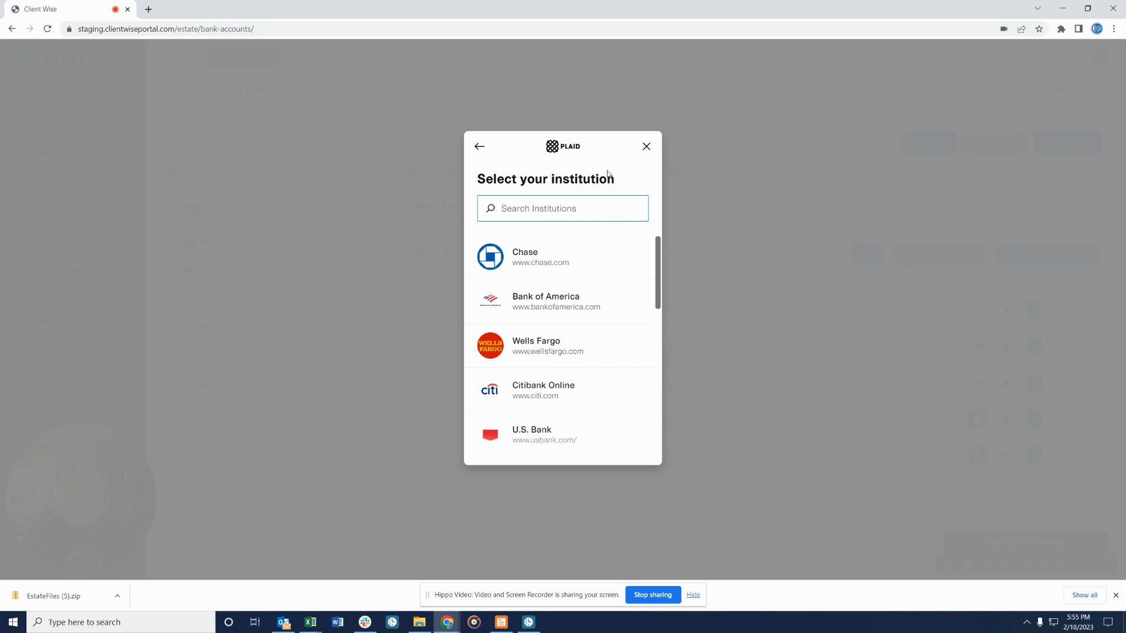
pyautogui.click(647, 147)
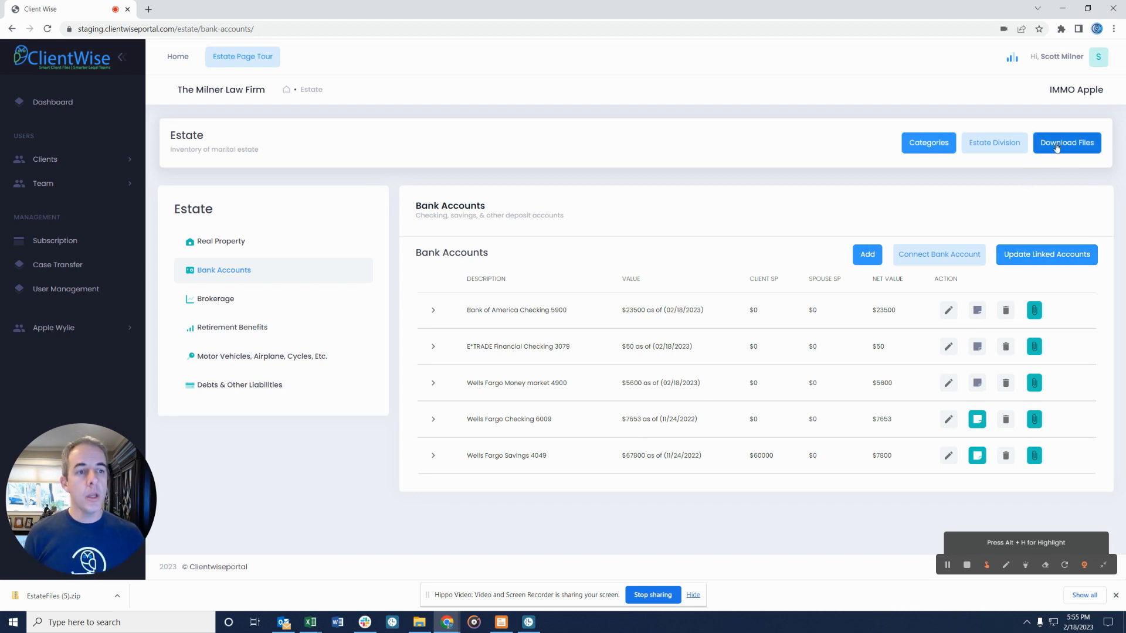
pyautogui.click(994, 147)
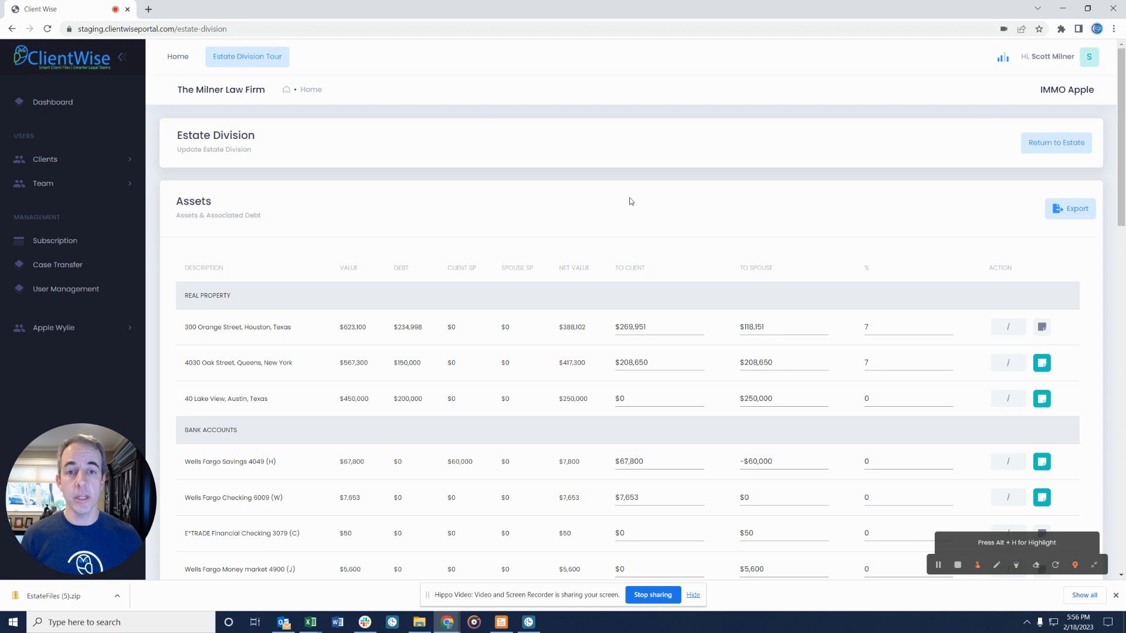
pyautogui.scroll(-1, 694, 212)
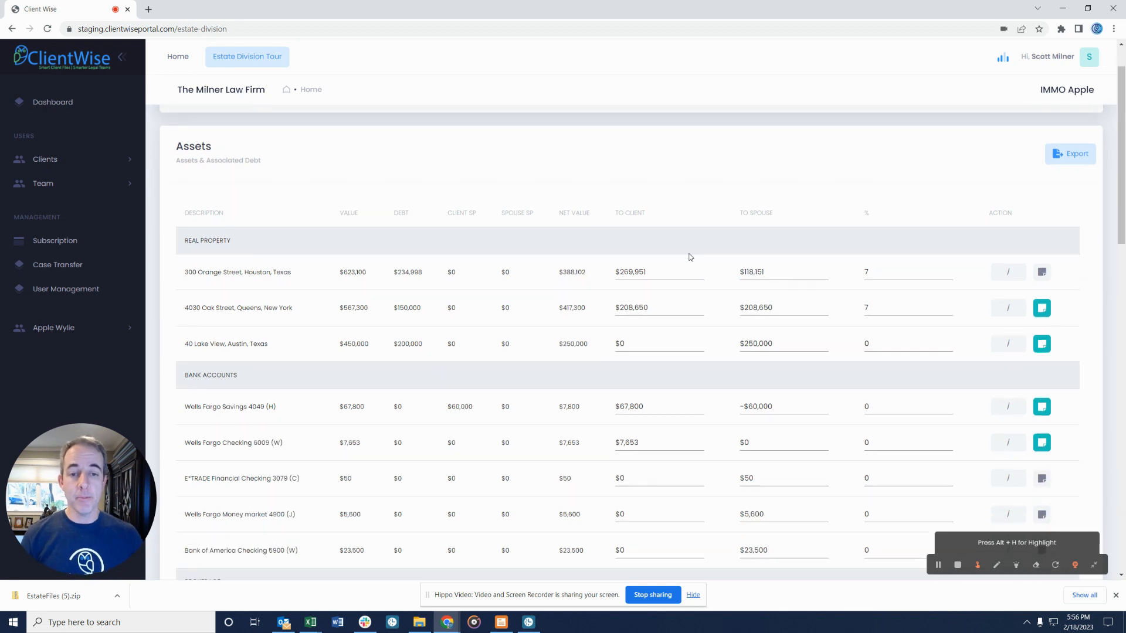
pyautogui.doubleClick(660, 275)
pyautogui.write('388102')
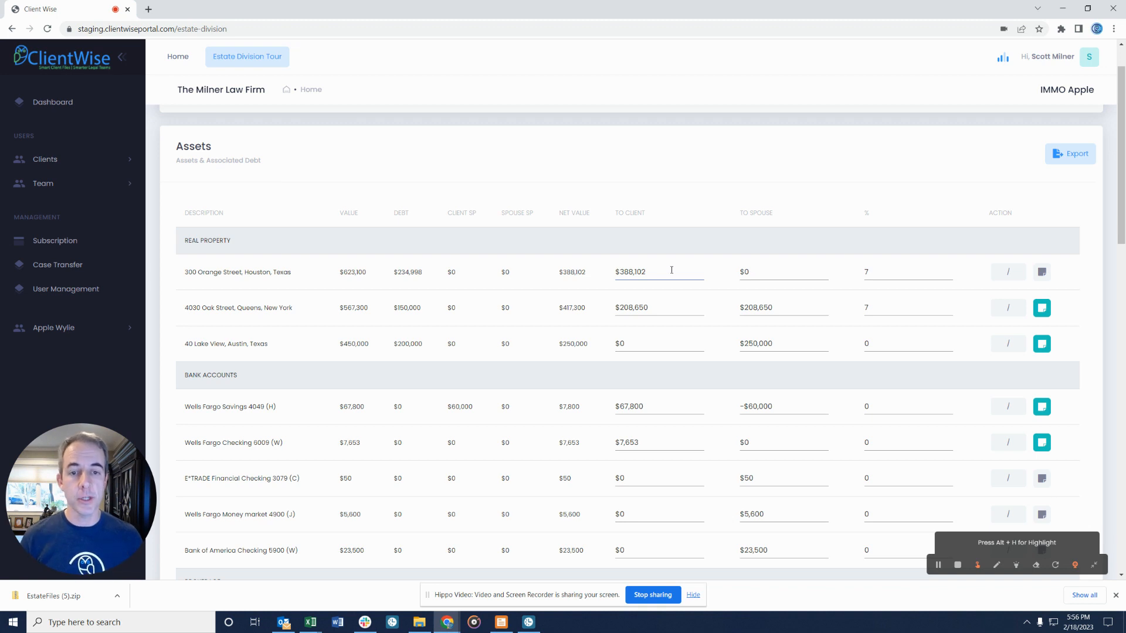
pyautogui.click(777, 275)
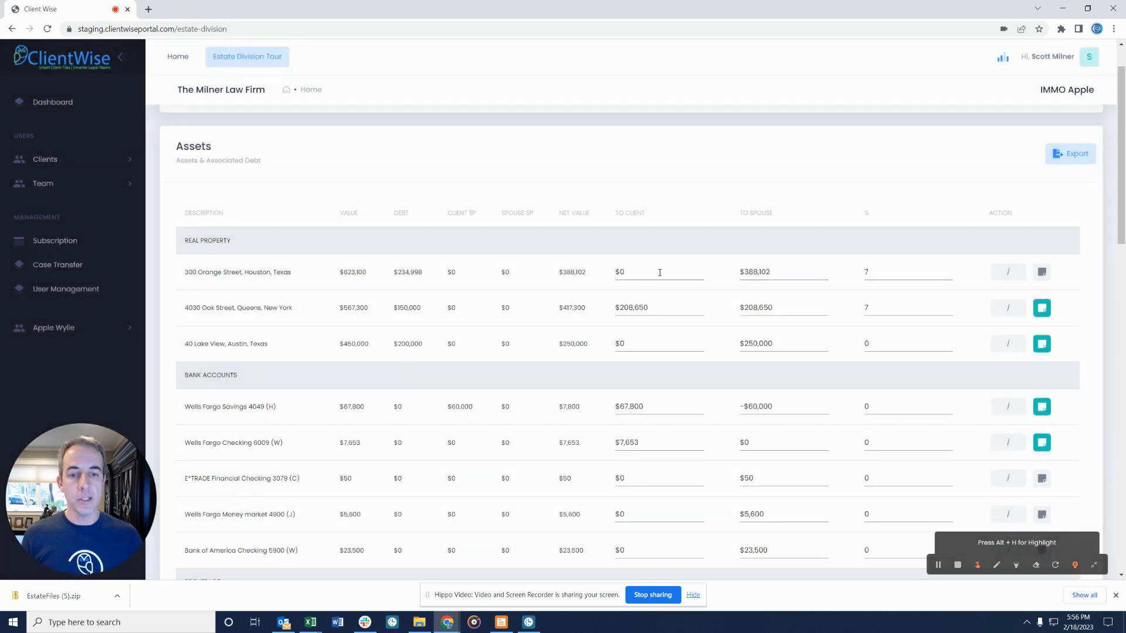
pyautogui.click(659, 273)
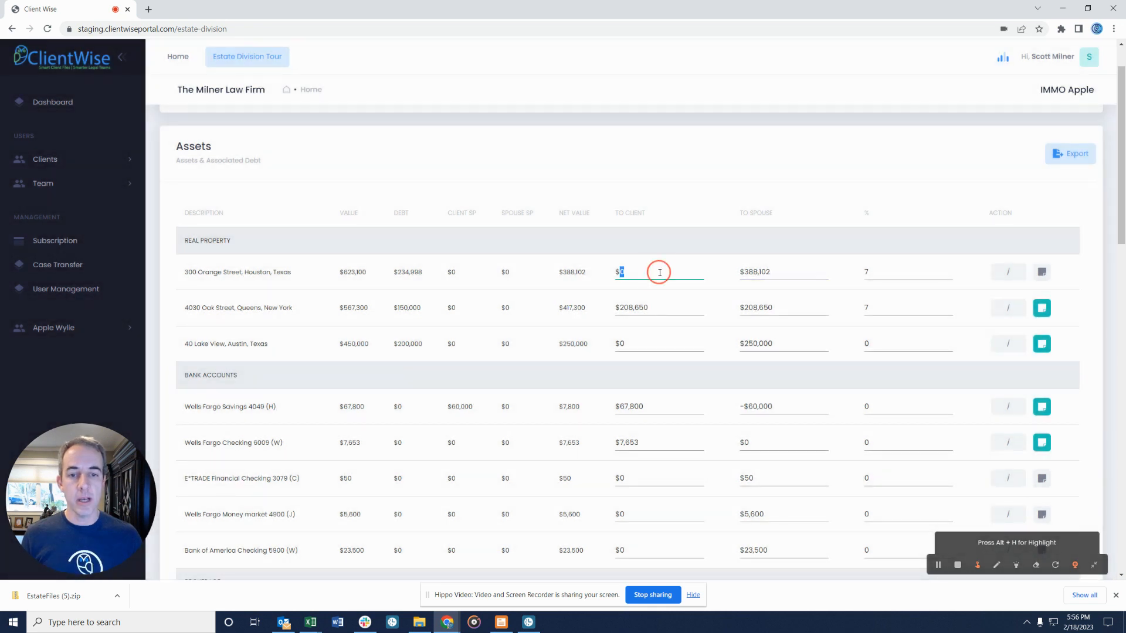
pyautogui.scroll(-1, 885, 285)
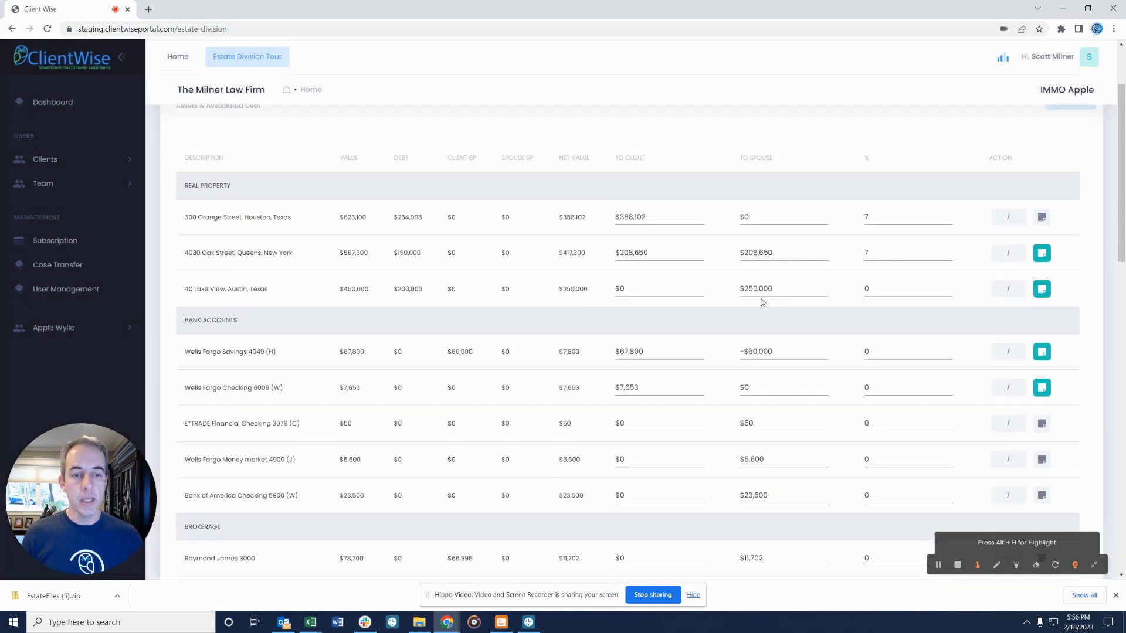
pyautogui.click(1013, 292)
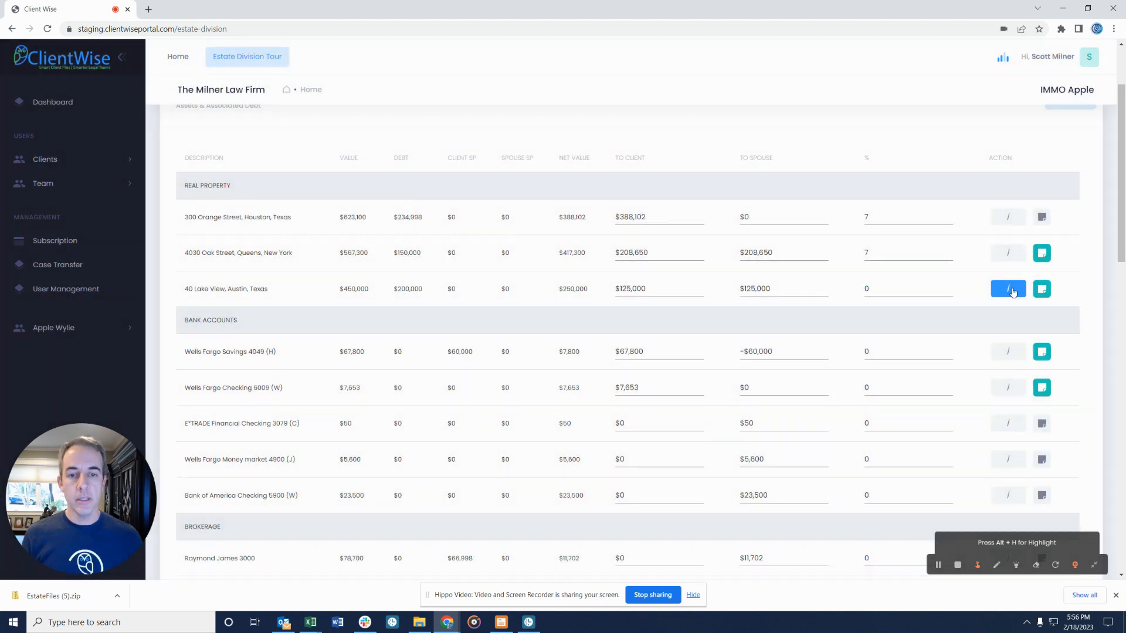
pyautogui.click(768, 289)
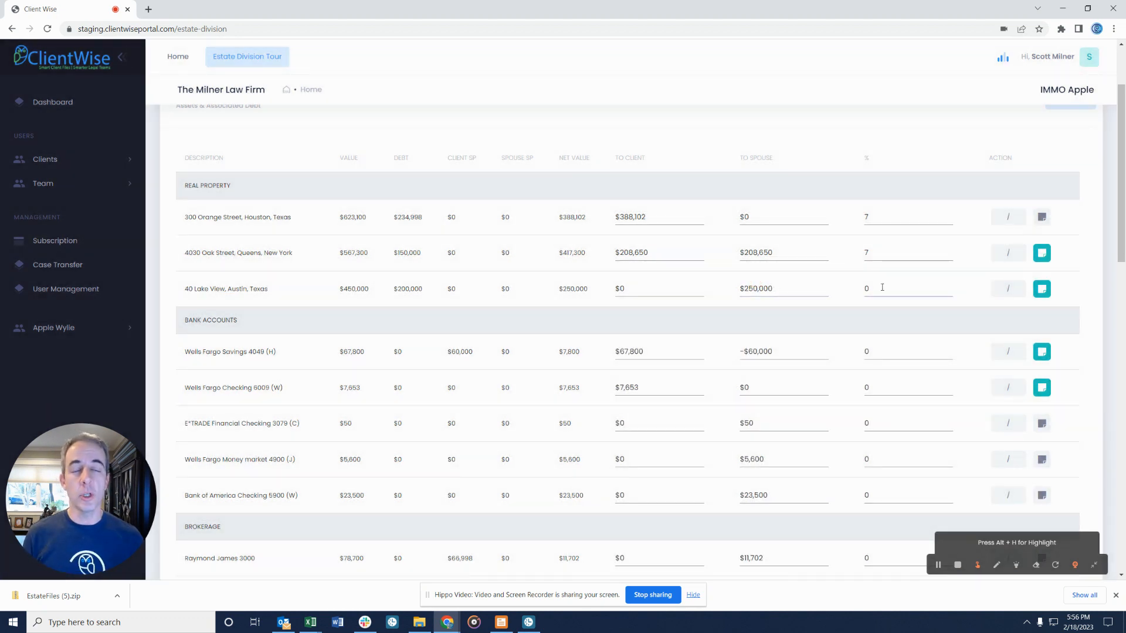
pyautogui.scroll(1, 882, 287)
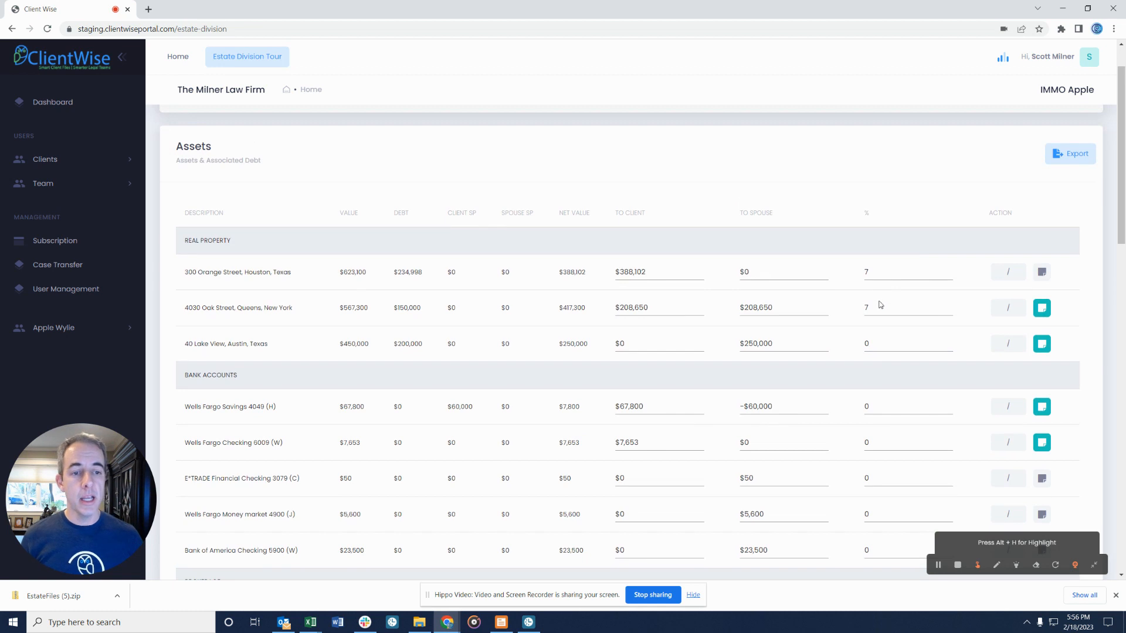
pyautogui.click(874, 340)
pyautogui.doubleClick(866, 341)
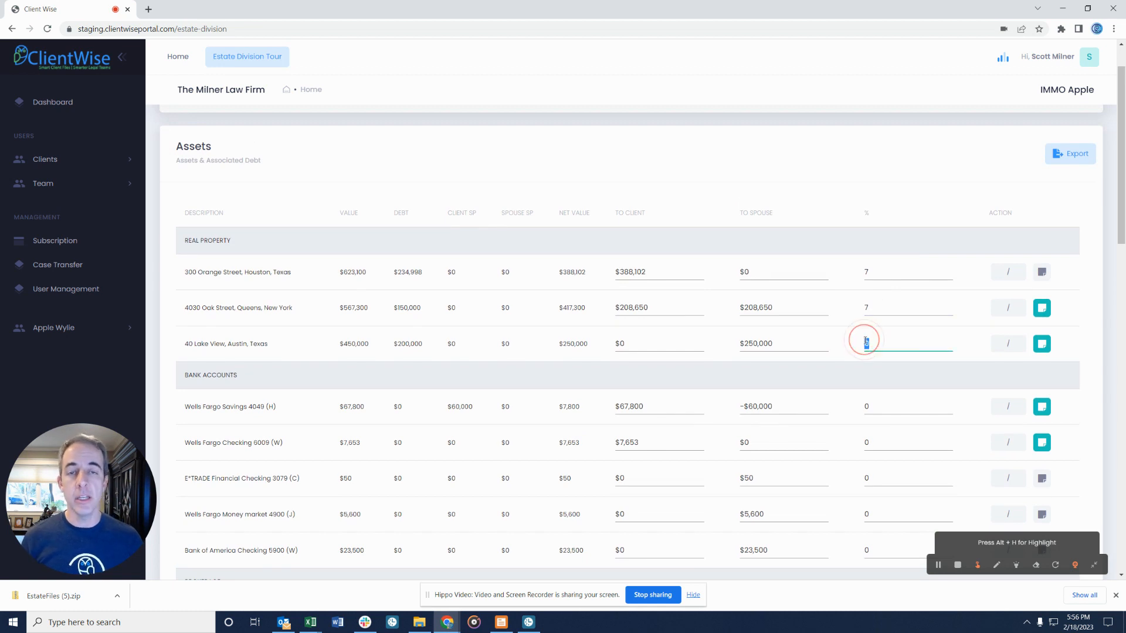
pyautogui.scroll(-15, 823, 339)
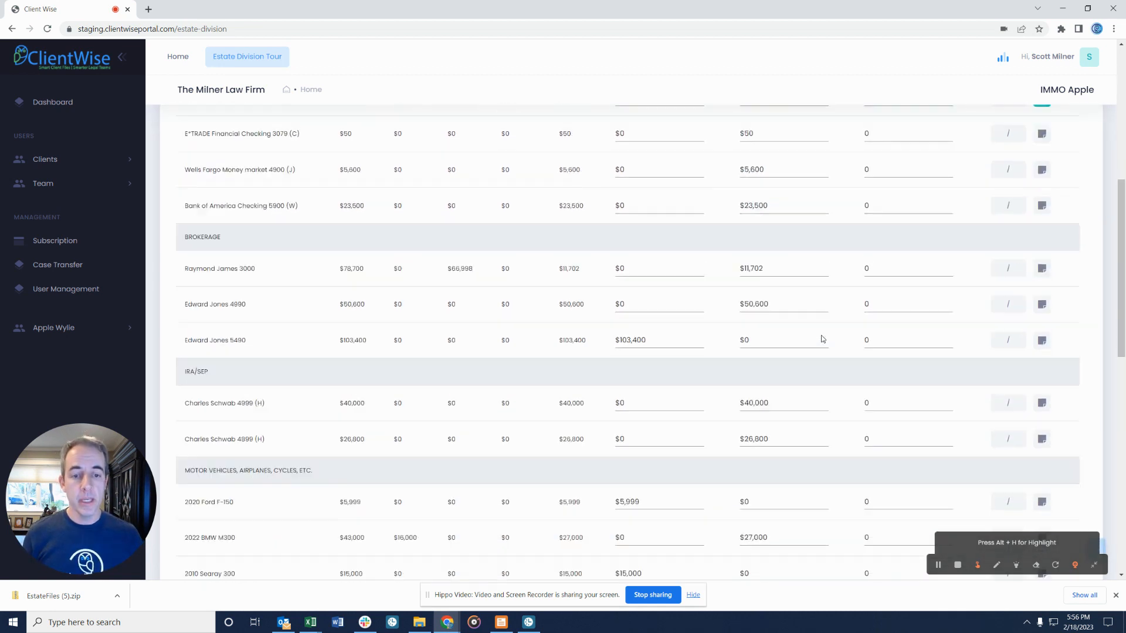
pyautogui.scroll(-4, 823, 339)
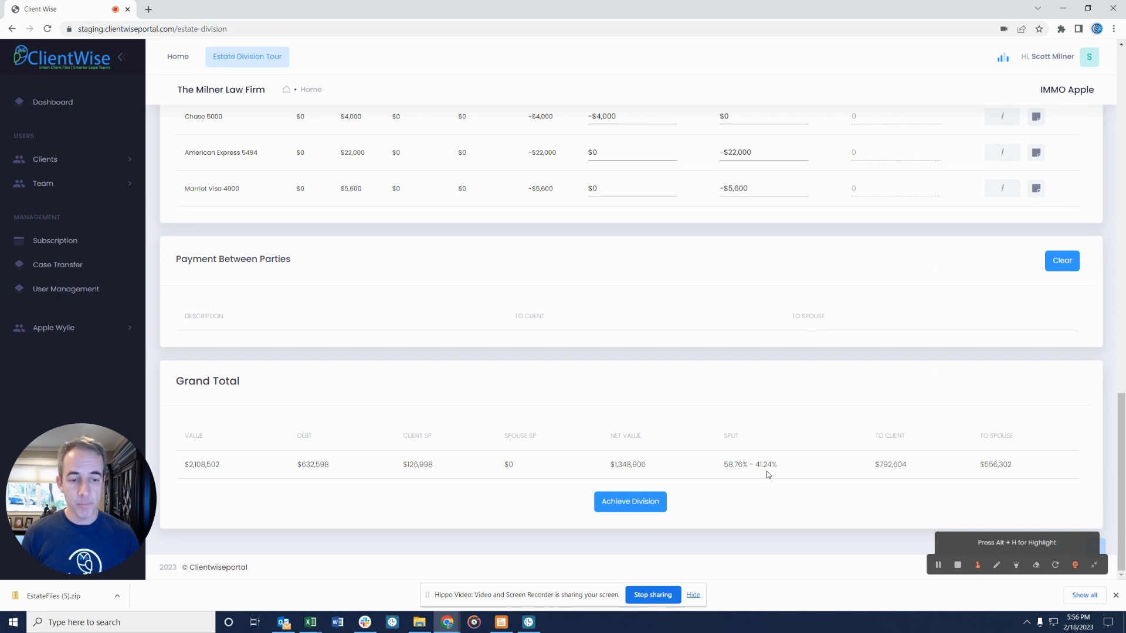
pyautogui.click(639, 505)
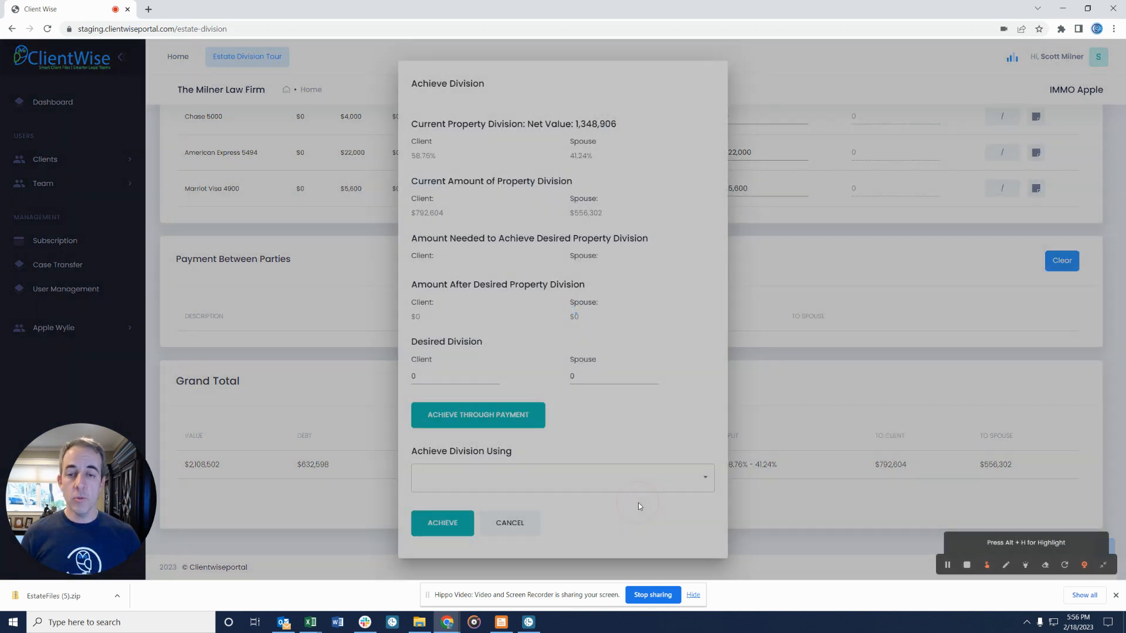
pyautogui.doubleClick(399, 378)
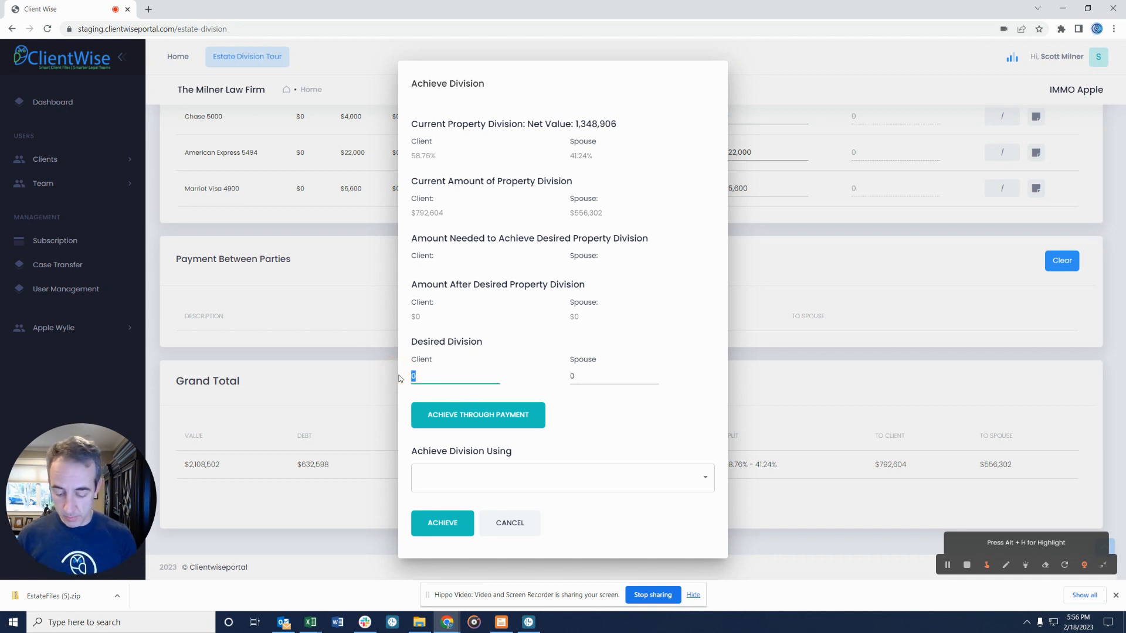
pyautogui.write('50')
pyautogui.press('Tab')
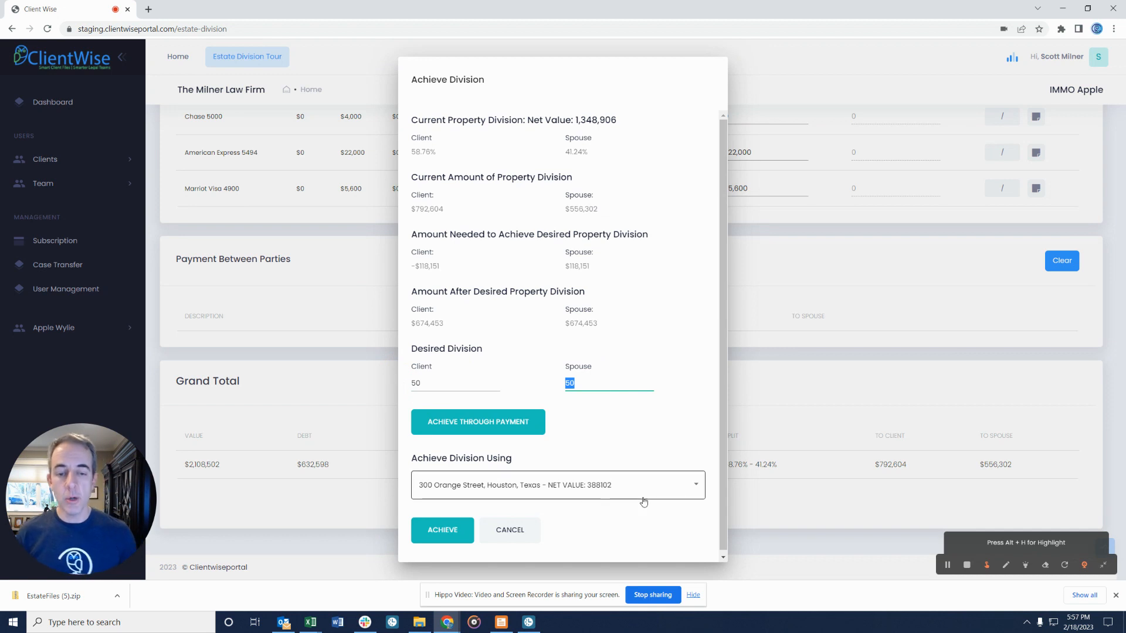
pyautogui.click(694, 491)
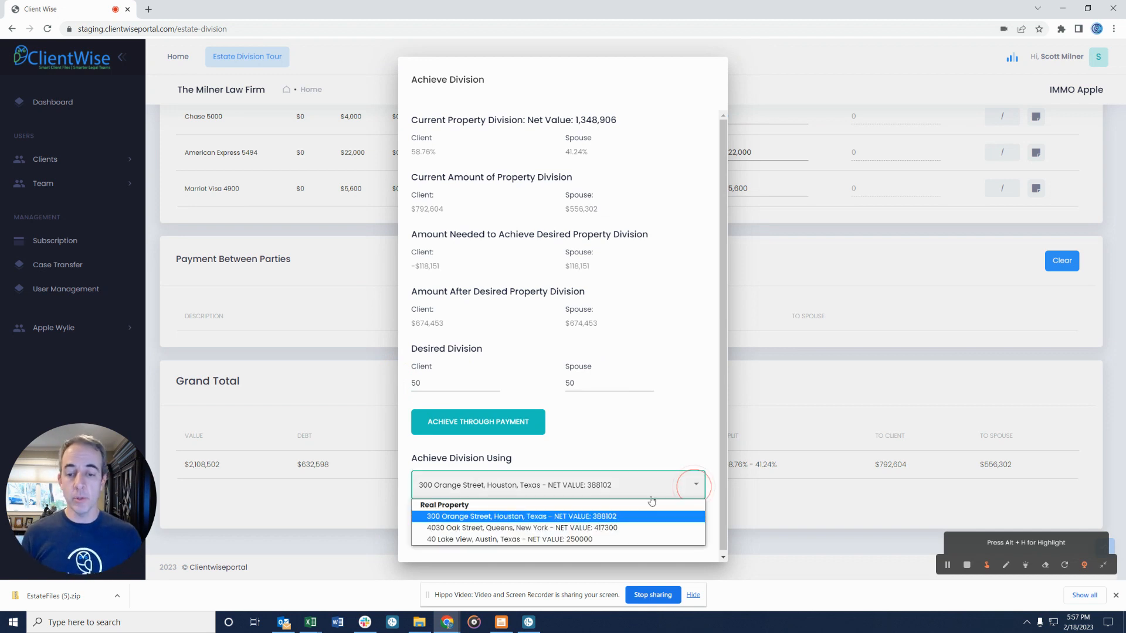
pyautogui.click(596, 528)
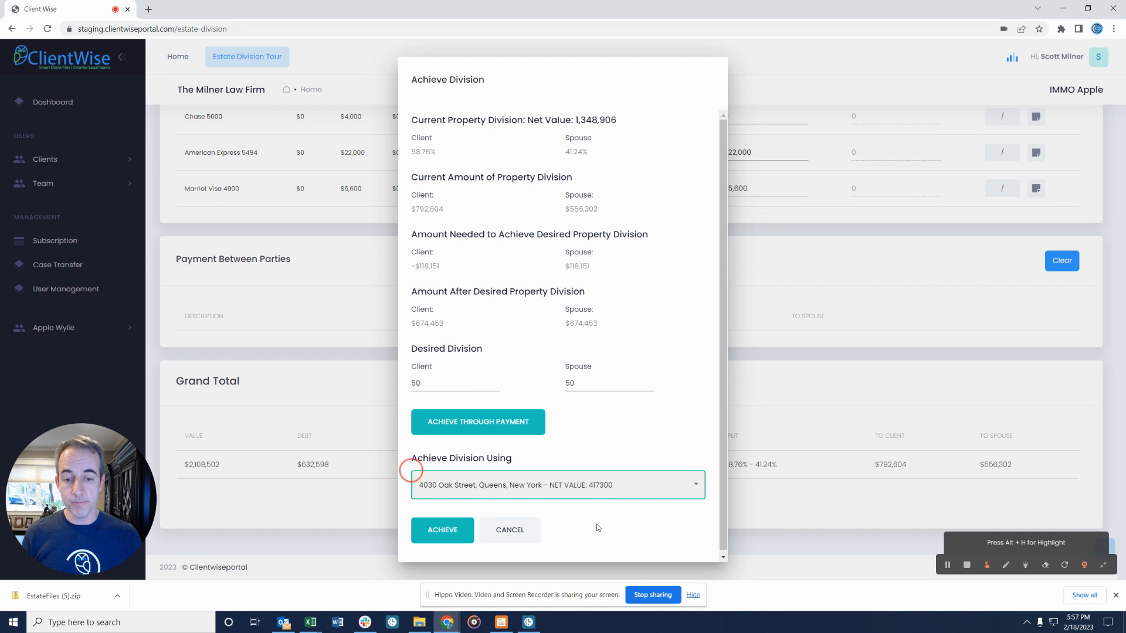
pyautogui.click(693, 489)
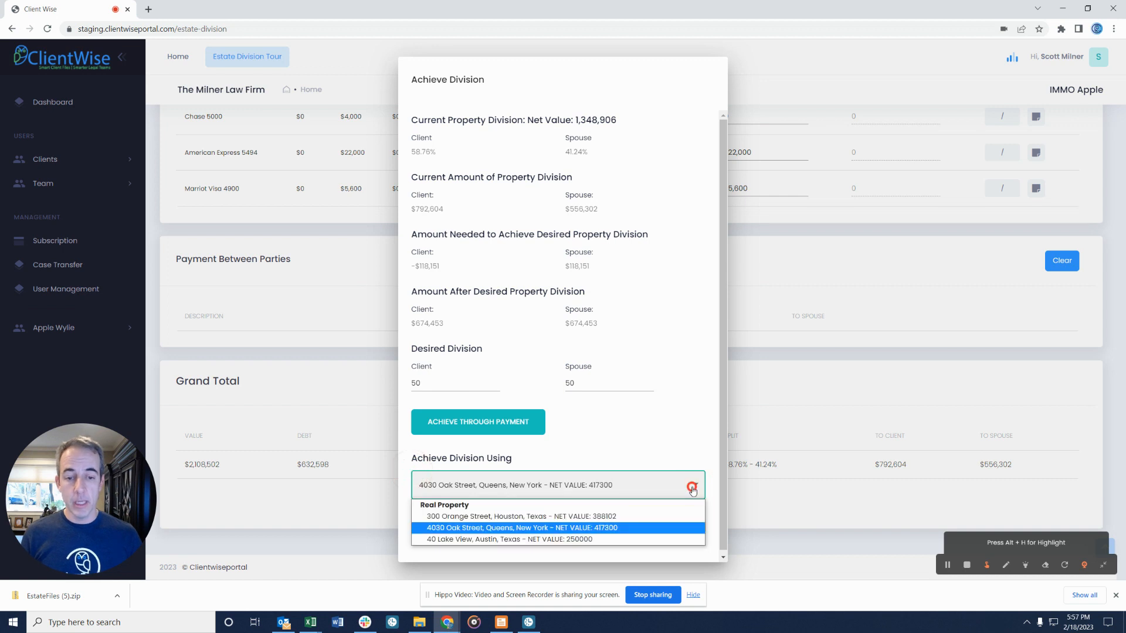
pyautogui.click(623, 516)
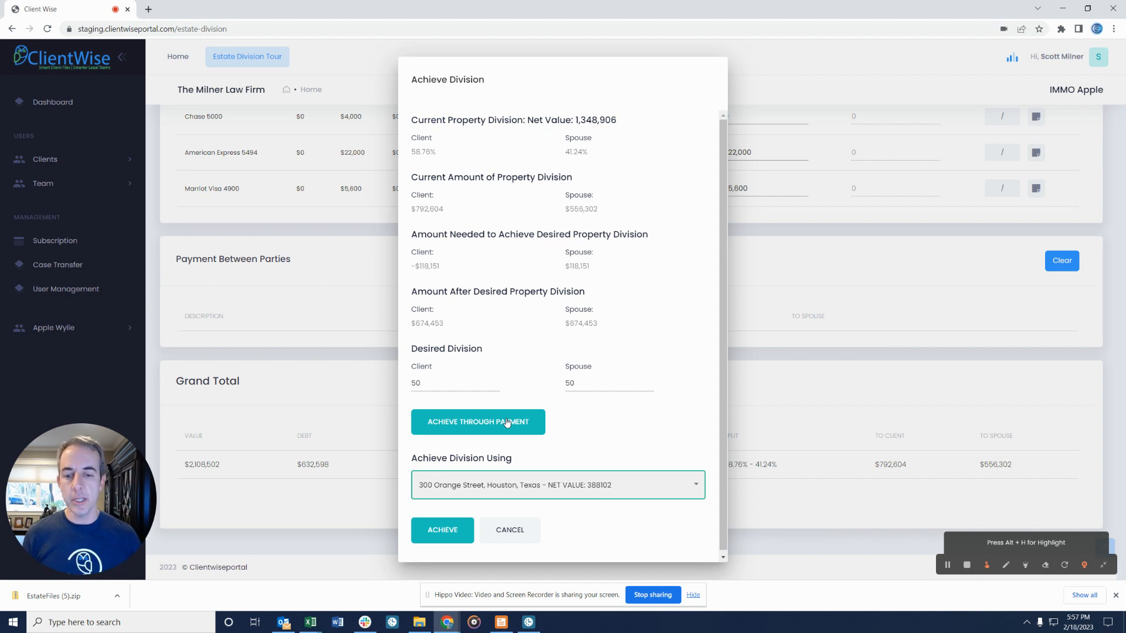
pyautogui.click(443, 530)
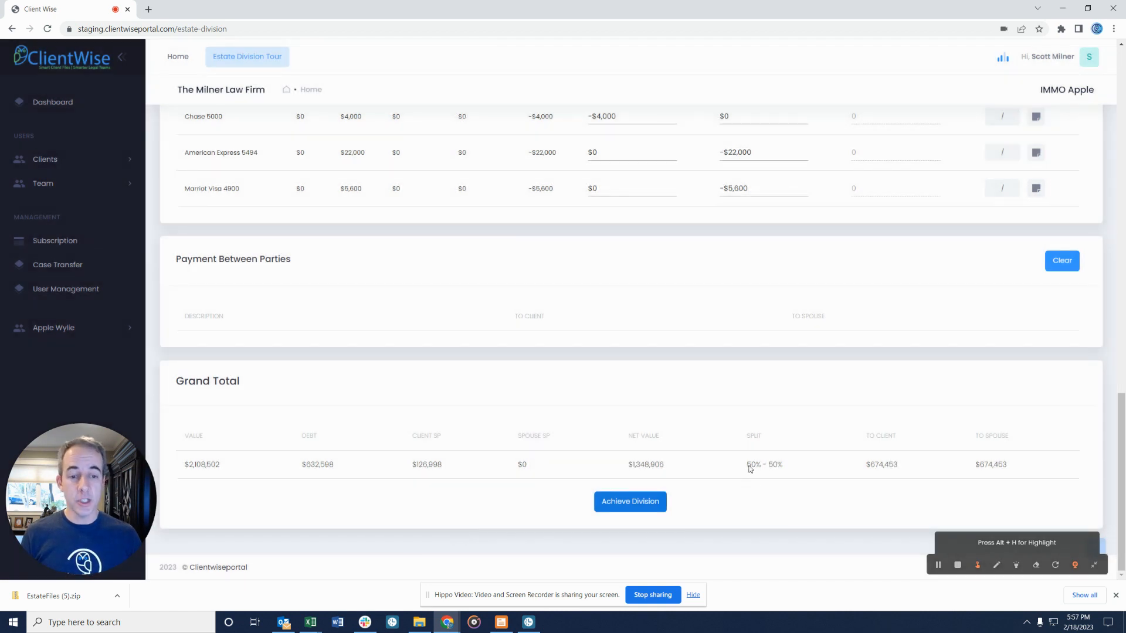
# Highlight the 50%–50% Grand Total split and return to the top of Estate Division.
pyautogui.moveTo(749, 468); pyautogui.dragTo(784, 464)
pyautogui.scroll(2, 876, 322)
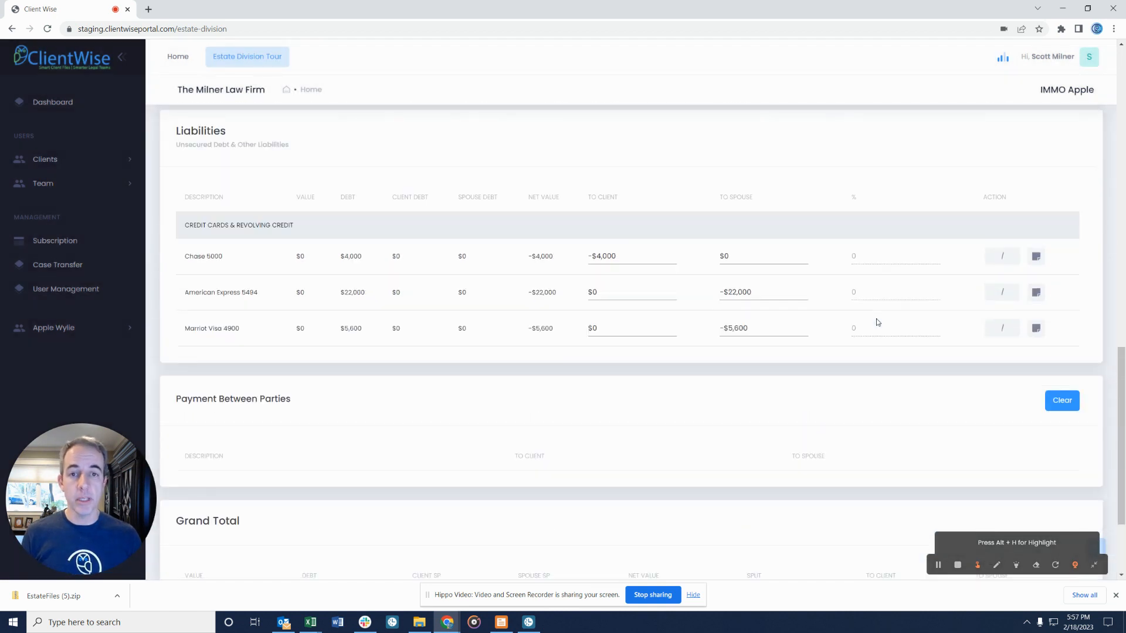
pyautogui.scroll(20, 876, 323)
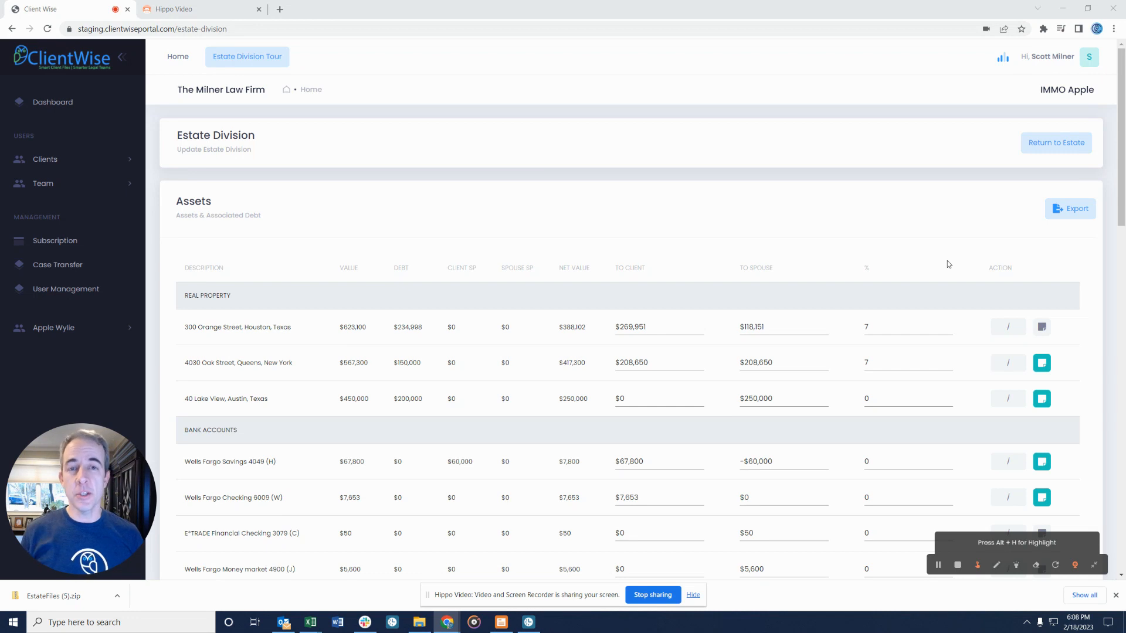
# Open the Export dropdown above the Assets table to reveal the Excel option.
pyautogui.click(1066, 215)
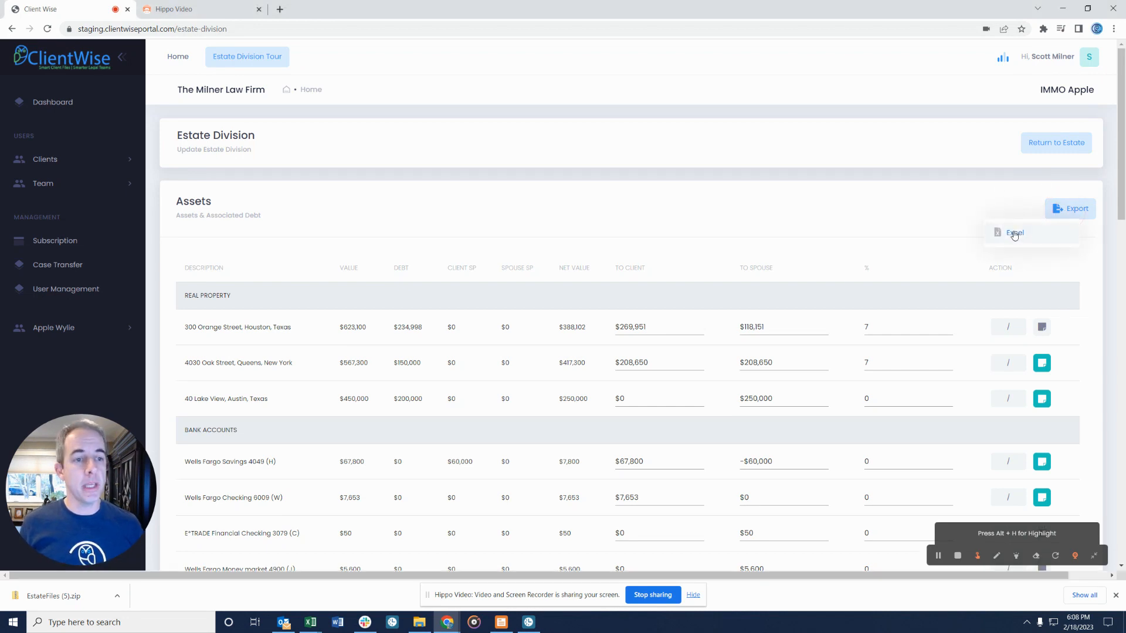